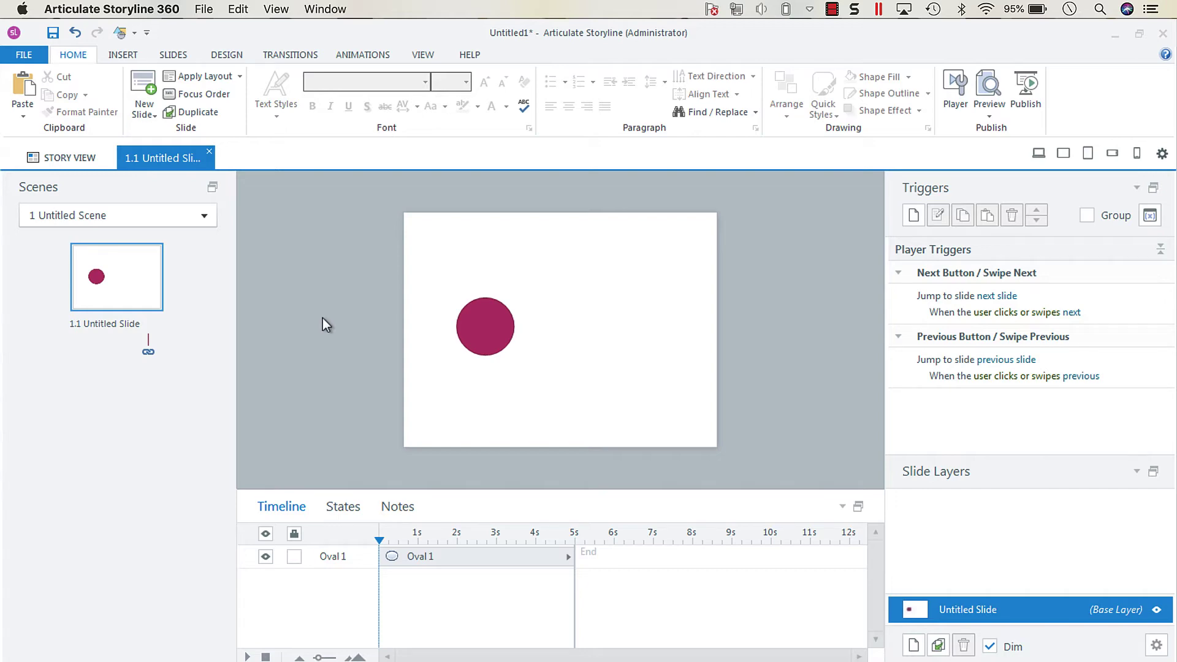
# - Review Oval 1's magenta Normal and orange Selected states, then start and cancel a new trigger
pyautogui.click(484, 314)
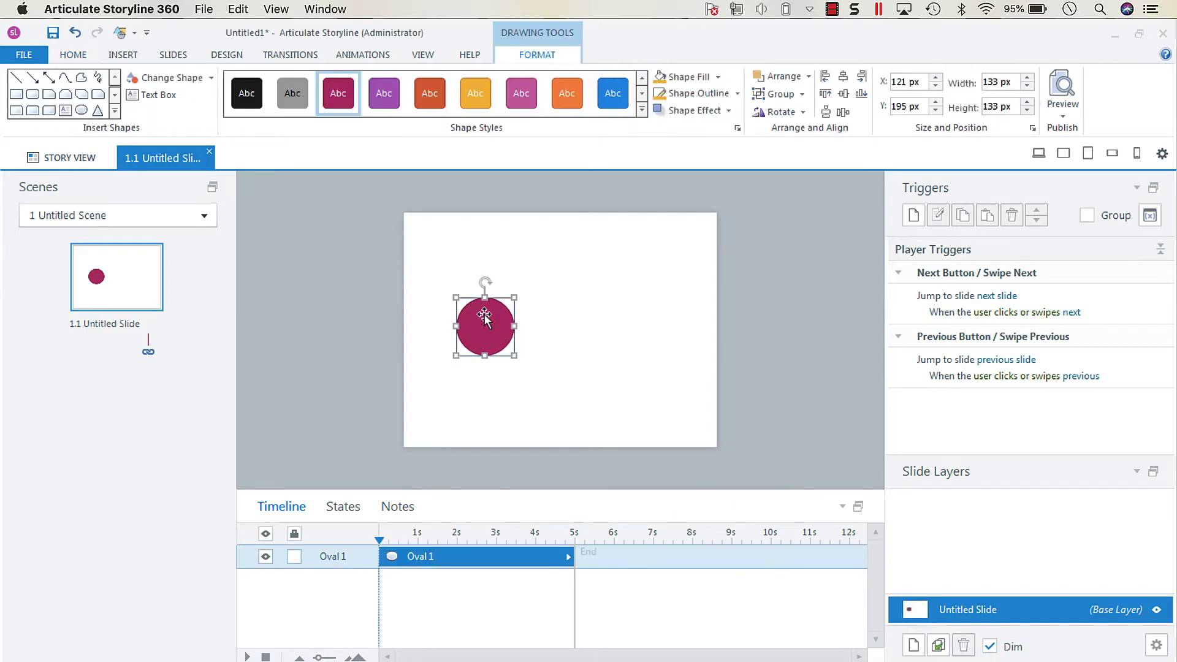
pyautogui.click(339, 509)
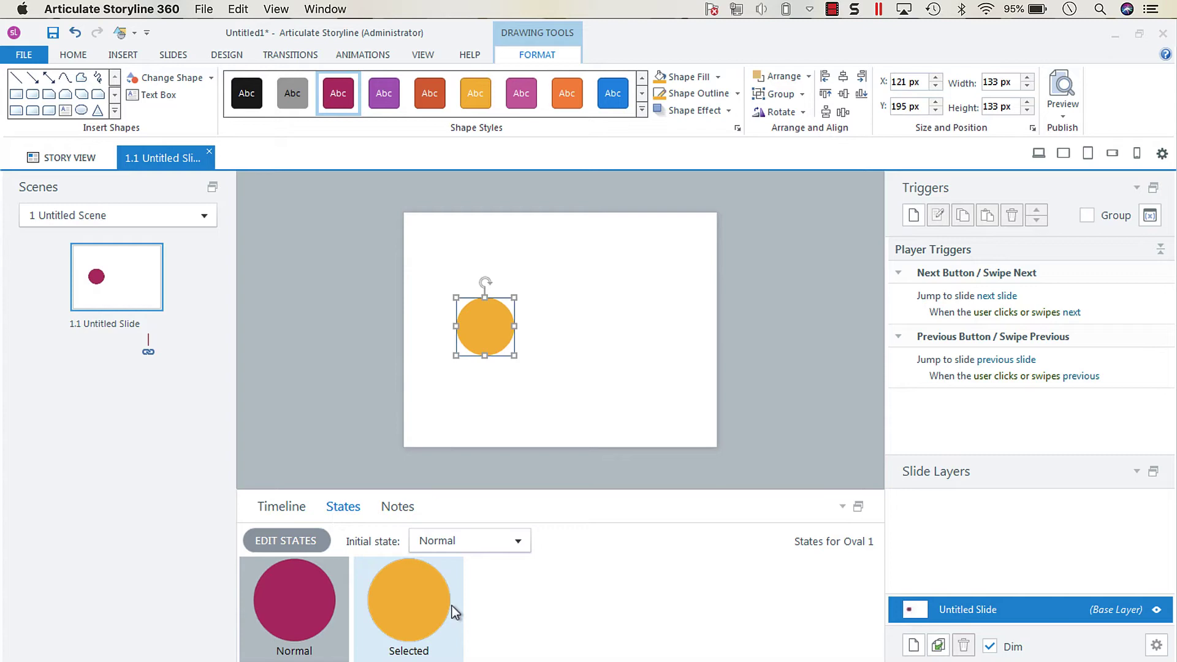
pyautogui.click(291, 512)
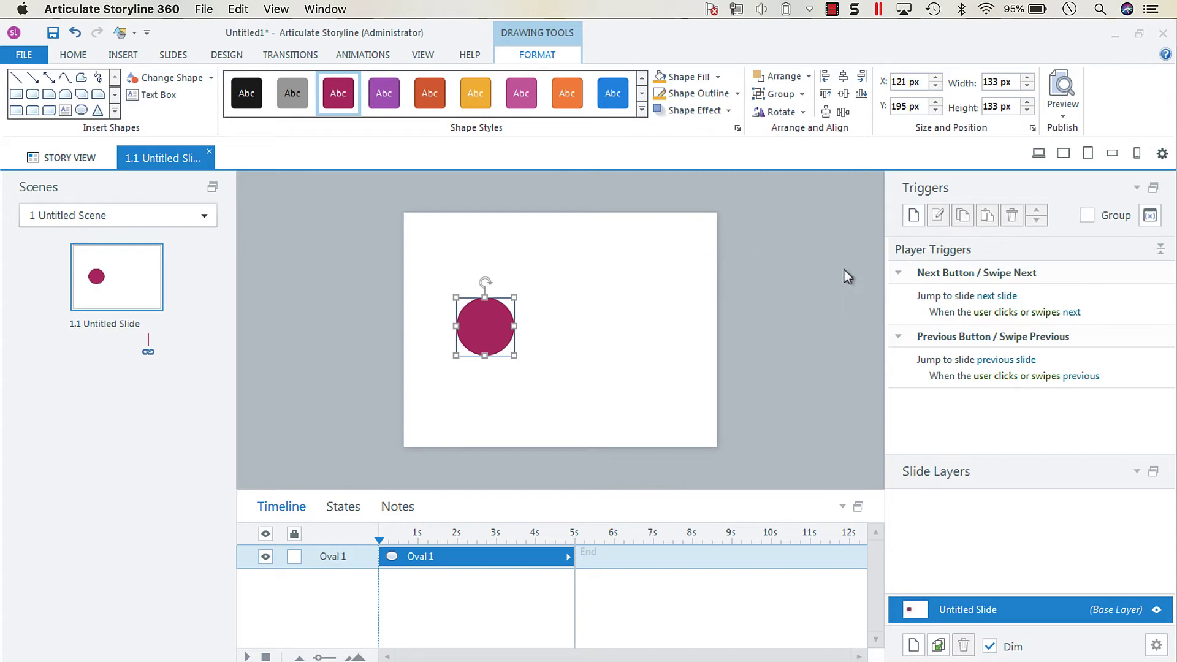
pyautogui.click(913, 215)
pyautogui.click(727, 489)
# - Add a True/False project variable named Toggle, defaulting to False, and close the variables manager
pyautogui.click(1149, 216)
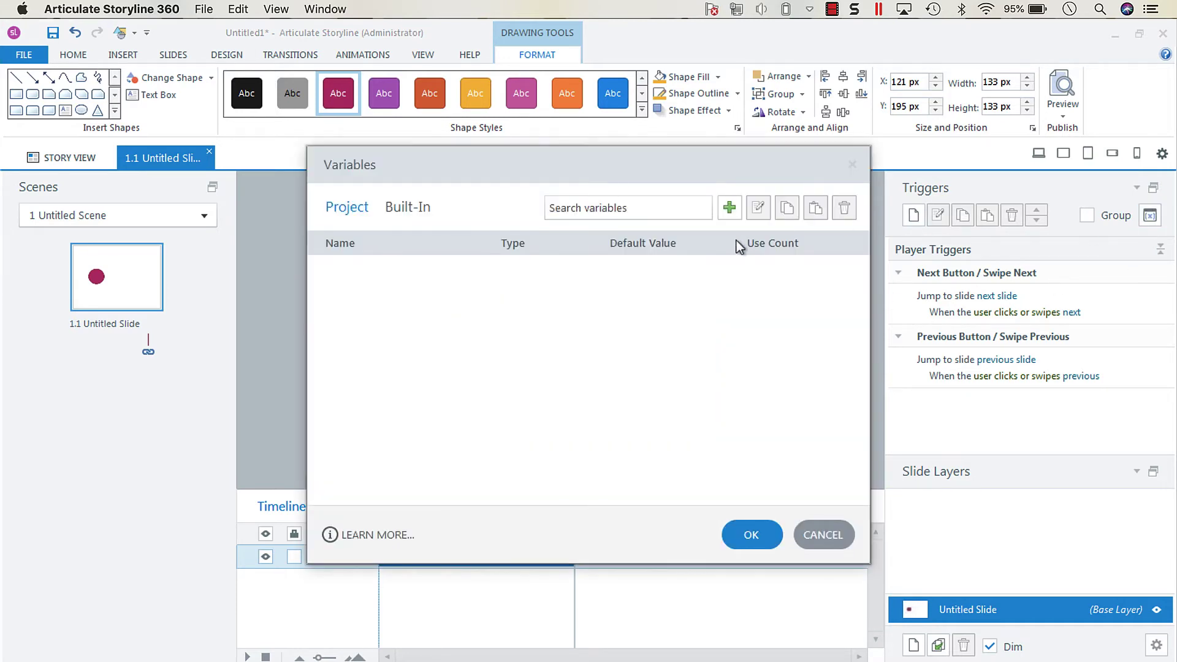
pyautogui.click(731, 209)
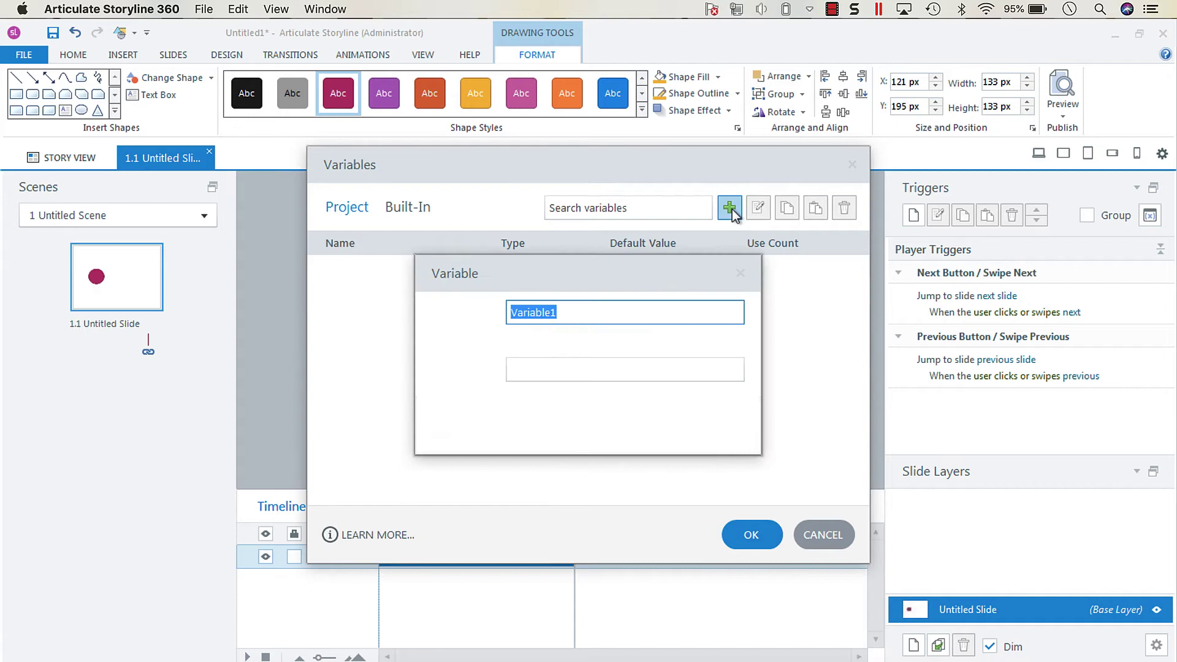
pyautogui.write('Toggle')
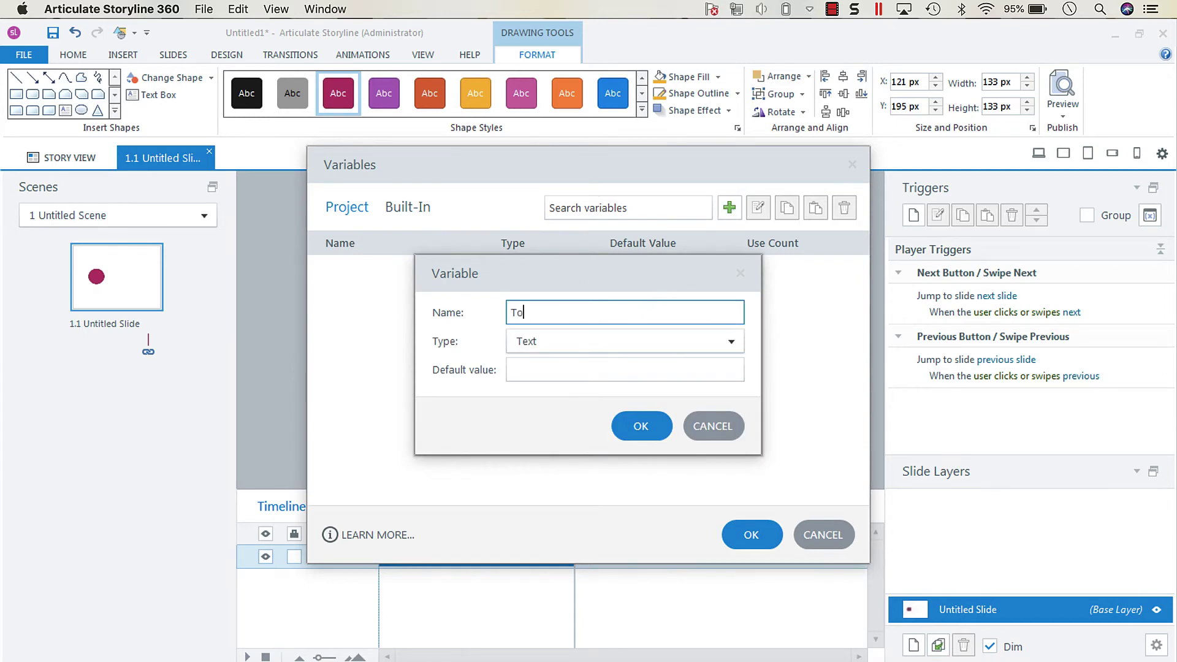
pyautogui.click(716, 343)
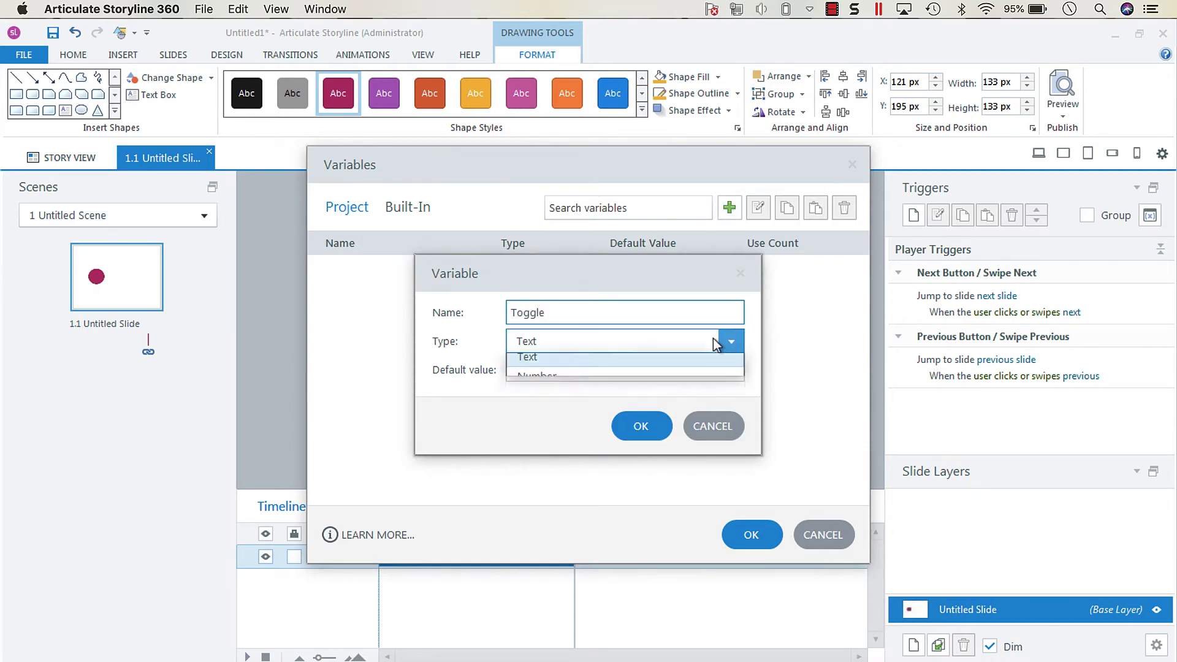
pyautogui.click(660, 362)
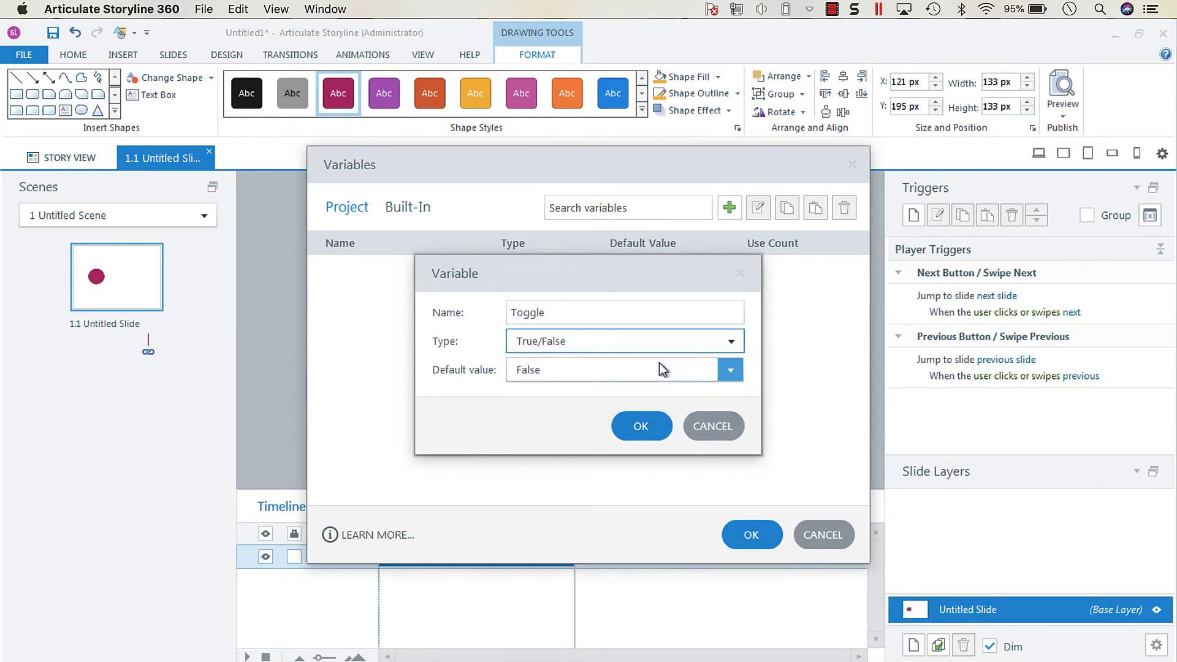
pyautogui.click(651, 428)
pyautogui.click(750, 534)
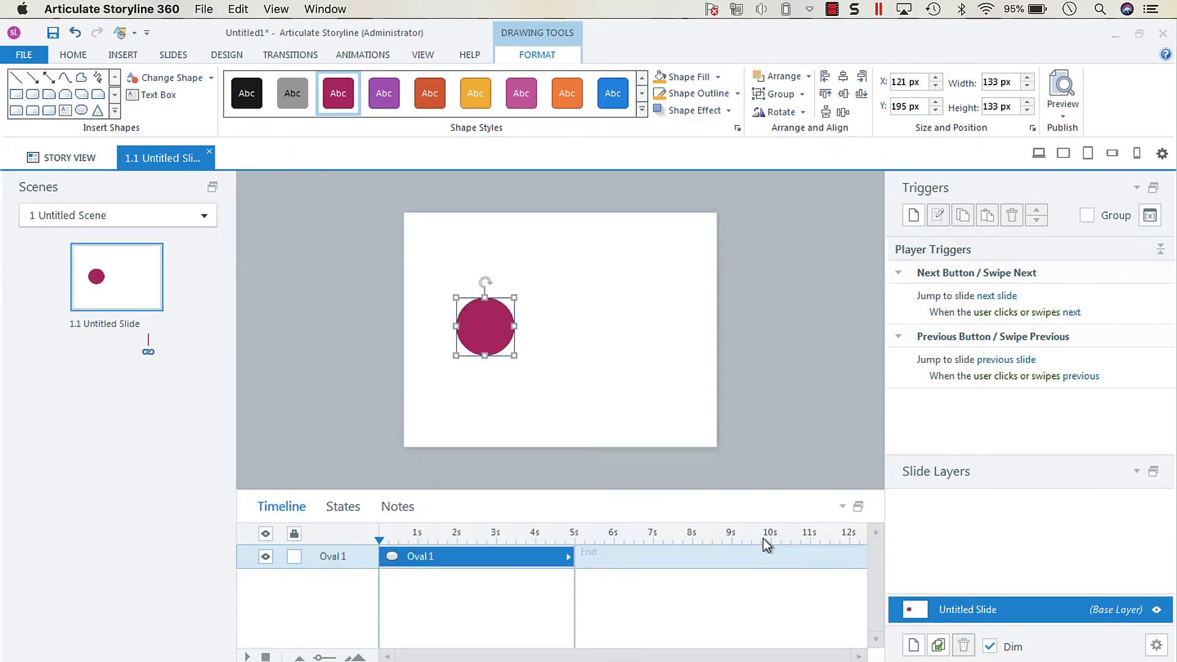
# - Start a new trigger for Oval 1 using the Adjust variable action
pyautogui.click(914, 215)
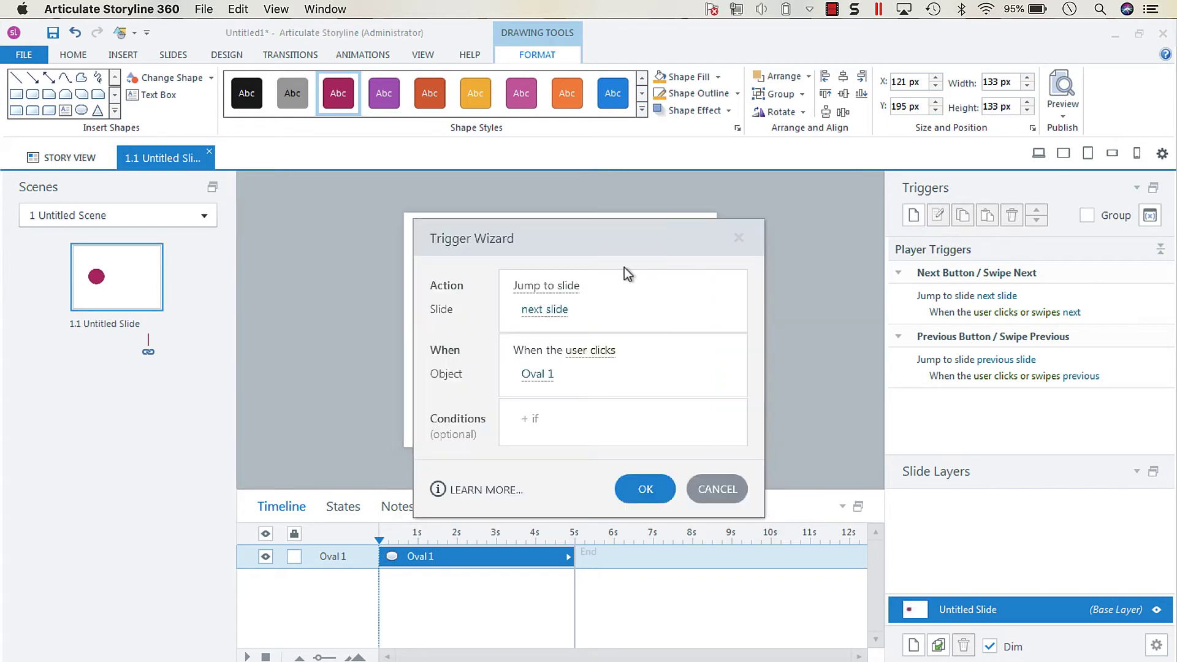
pyautogui.moveTo(580, 244); pyautogui.dragTo(821, 239)
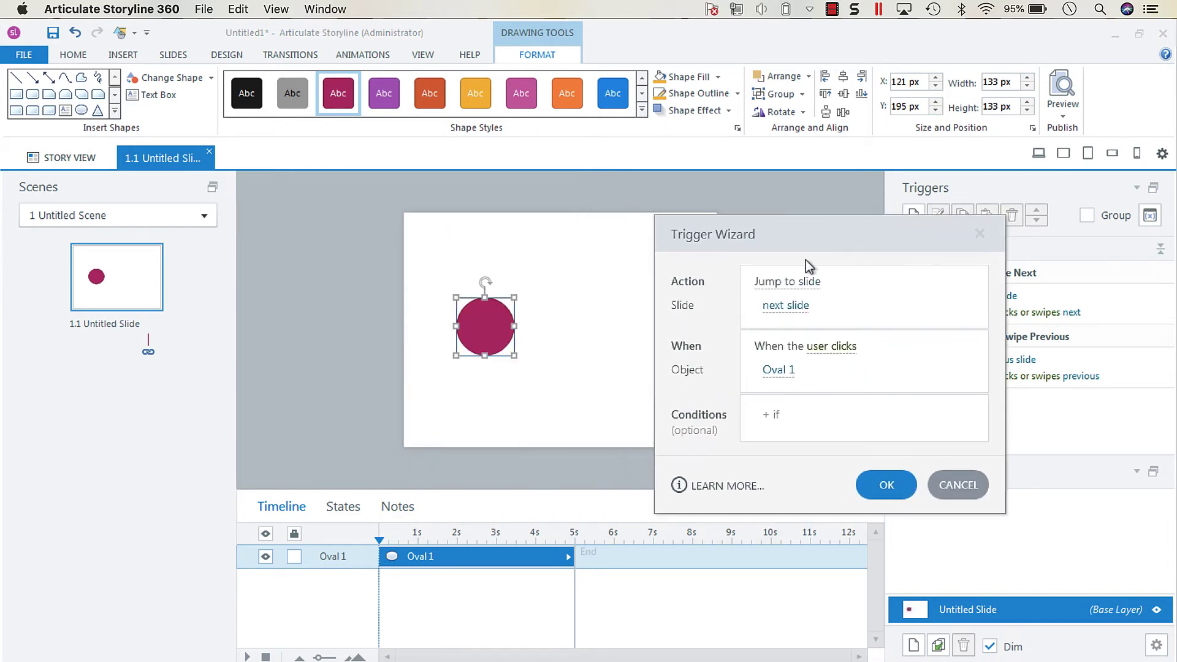
pyautogui.click(791, 285)
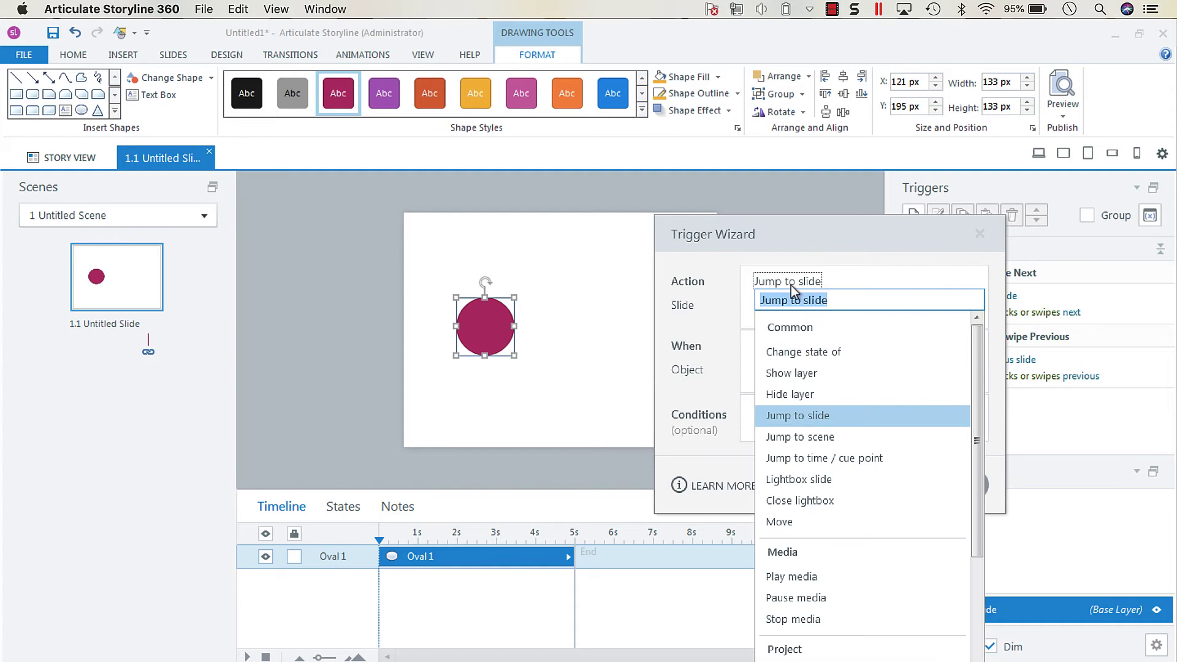
pyautogui.write('adj')
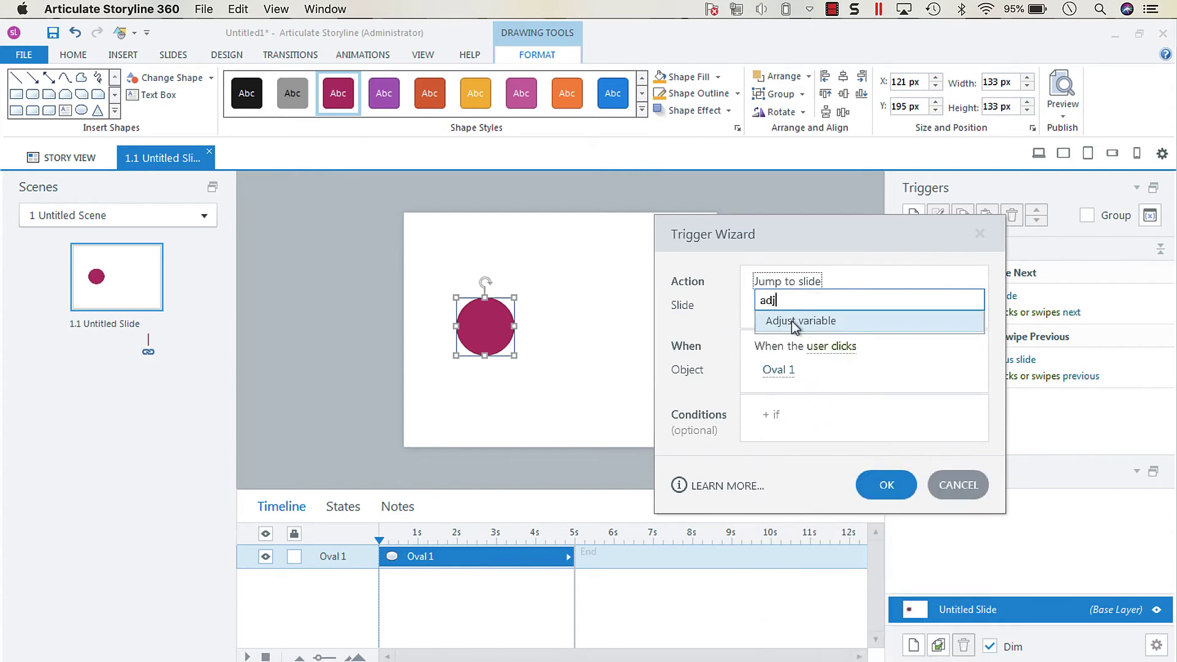
pyautogui.click(793, 322)
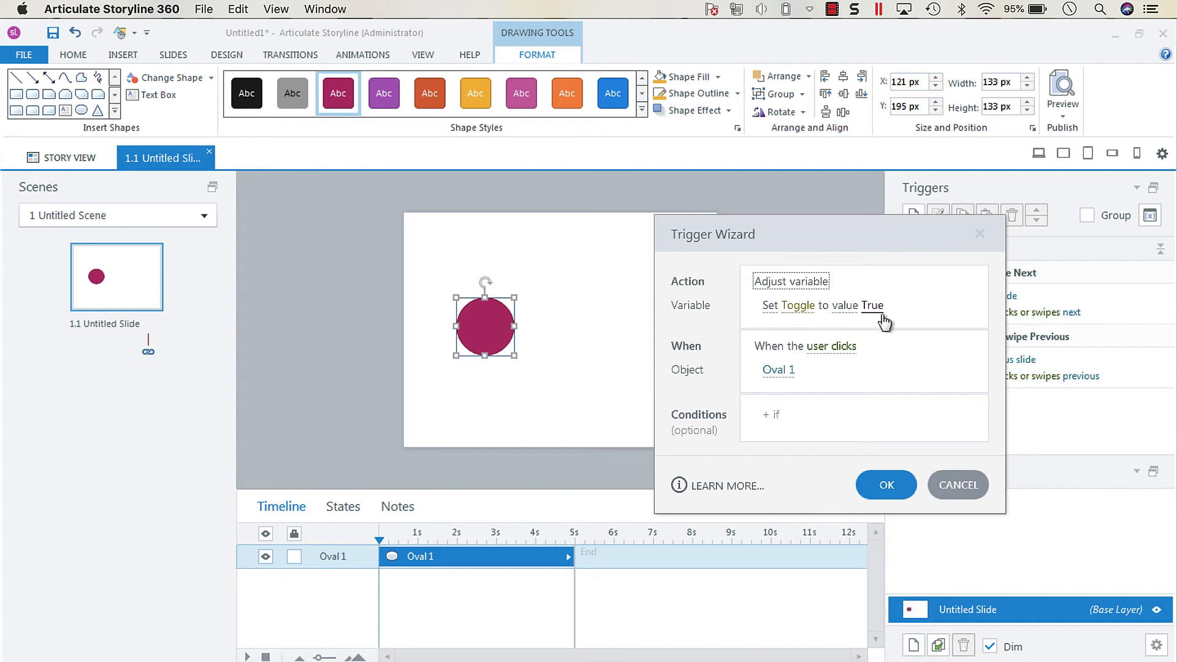
# - Change the operator from Set to Toggle for variable Toggle on clicking Oval 1, and save the trigger
pyautogui.click(770, 307)
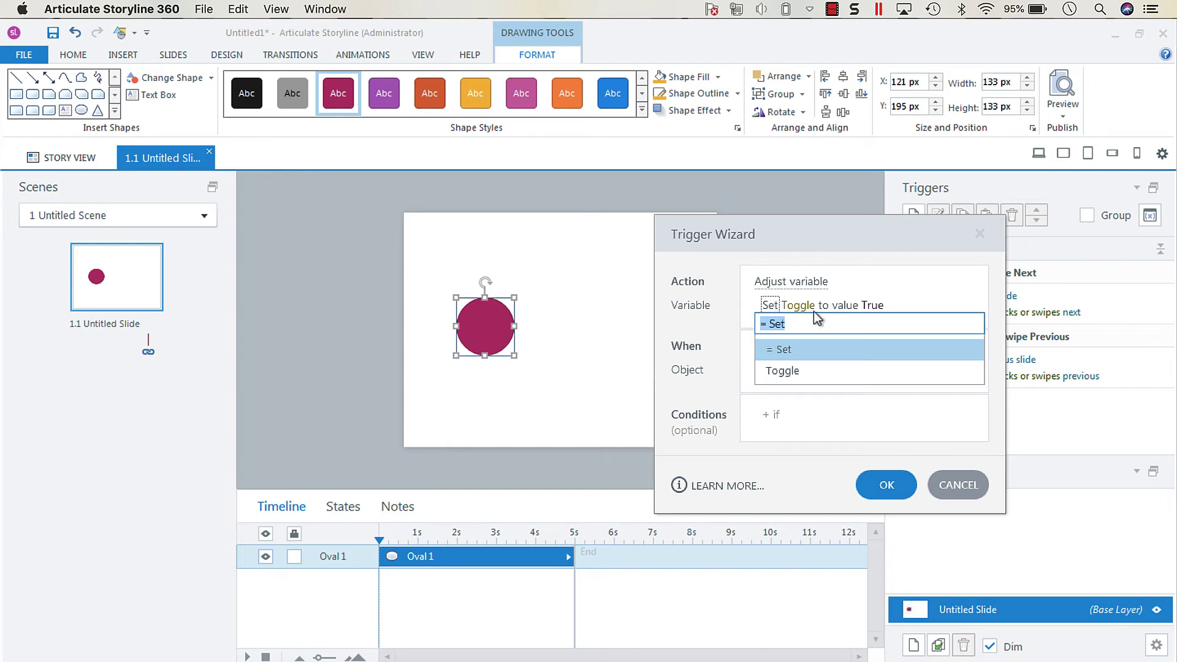
pyautogui.click(795, 380)
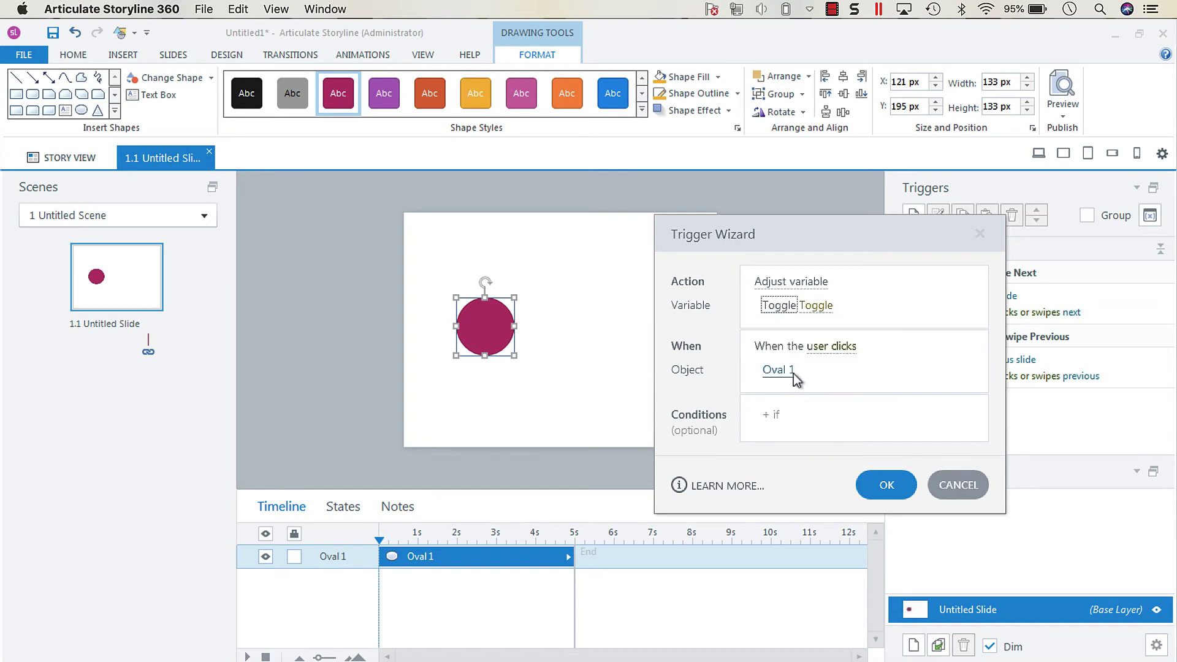
pyautogui.click(785, 306)
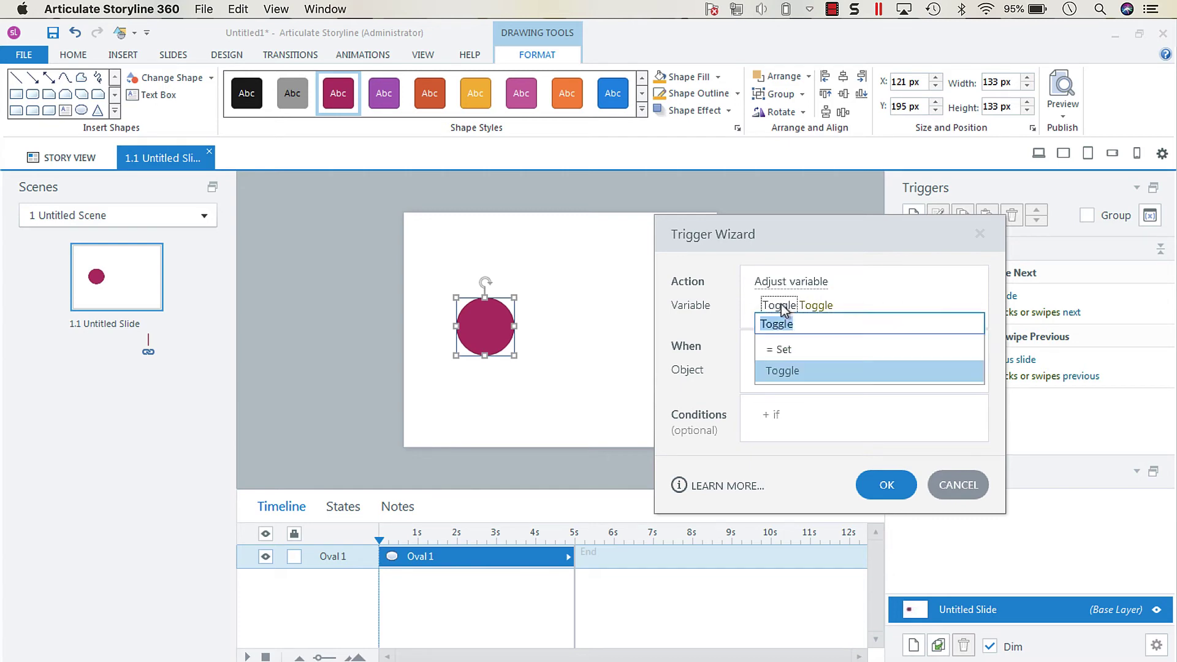
pyautogui.click(778, 348)
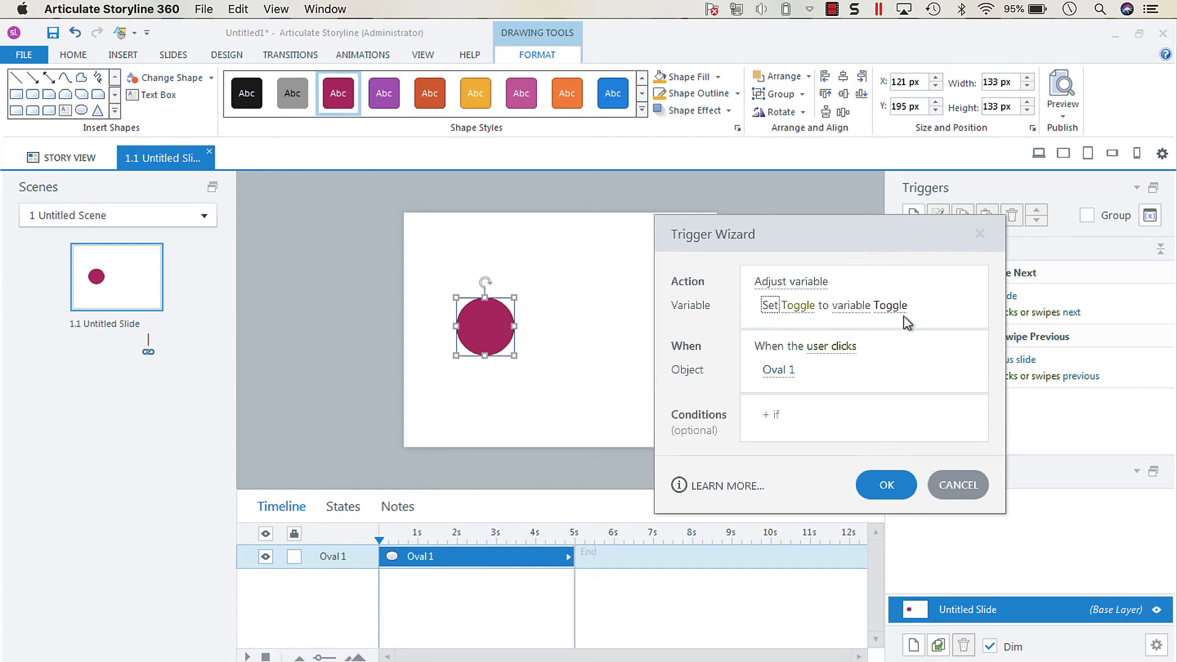
pyautogui.click(770, 306)
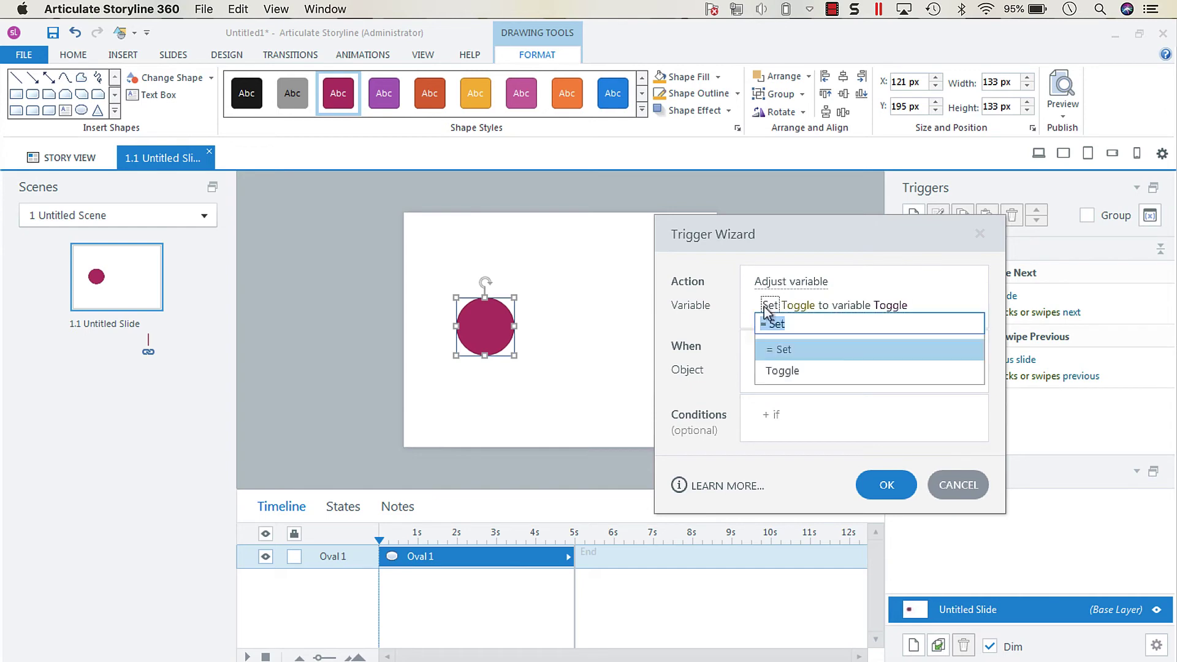
pyautogui.click(782, 371)
pyautogui.click(879, 486)
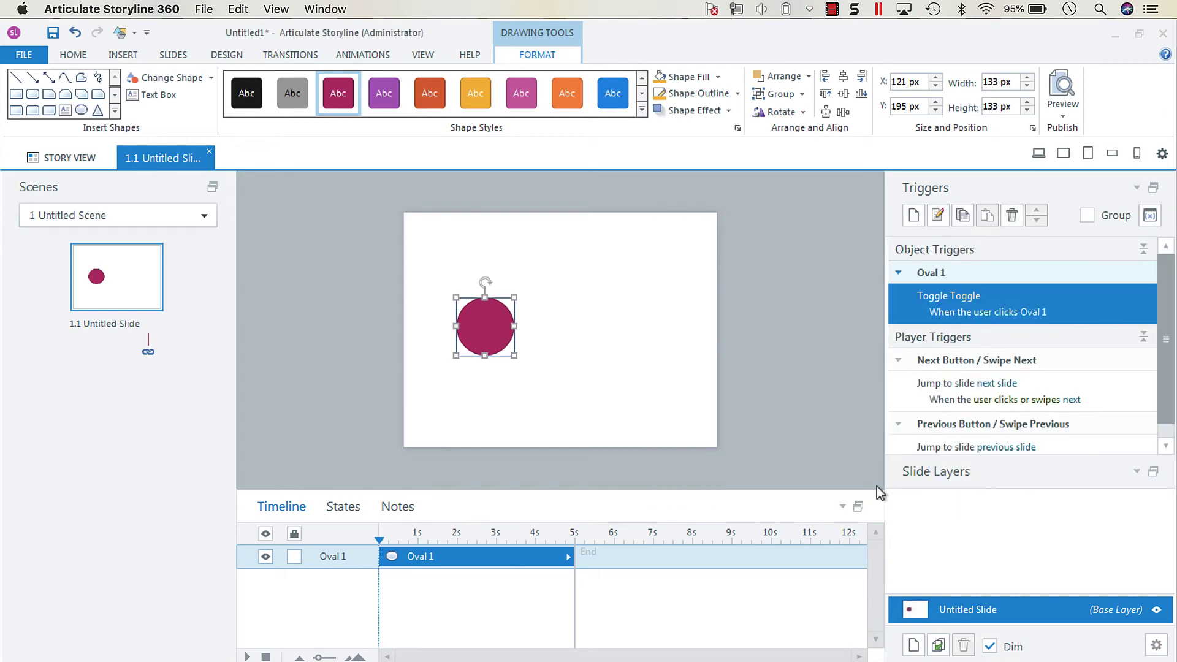
pyautogui.click(1075, 123)
pyautogui.click(1076, 134)
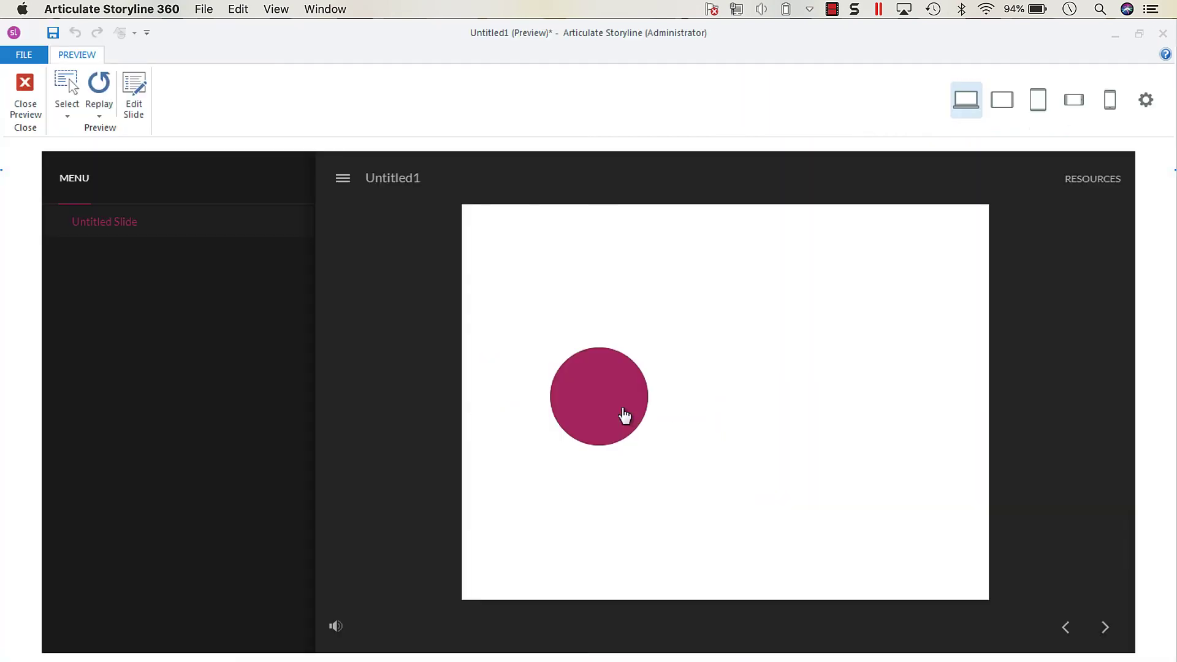
pyautogui.click(624, 414)
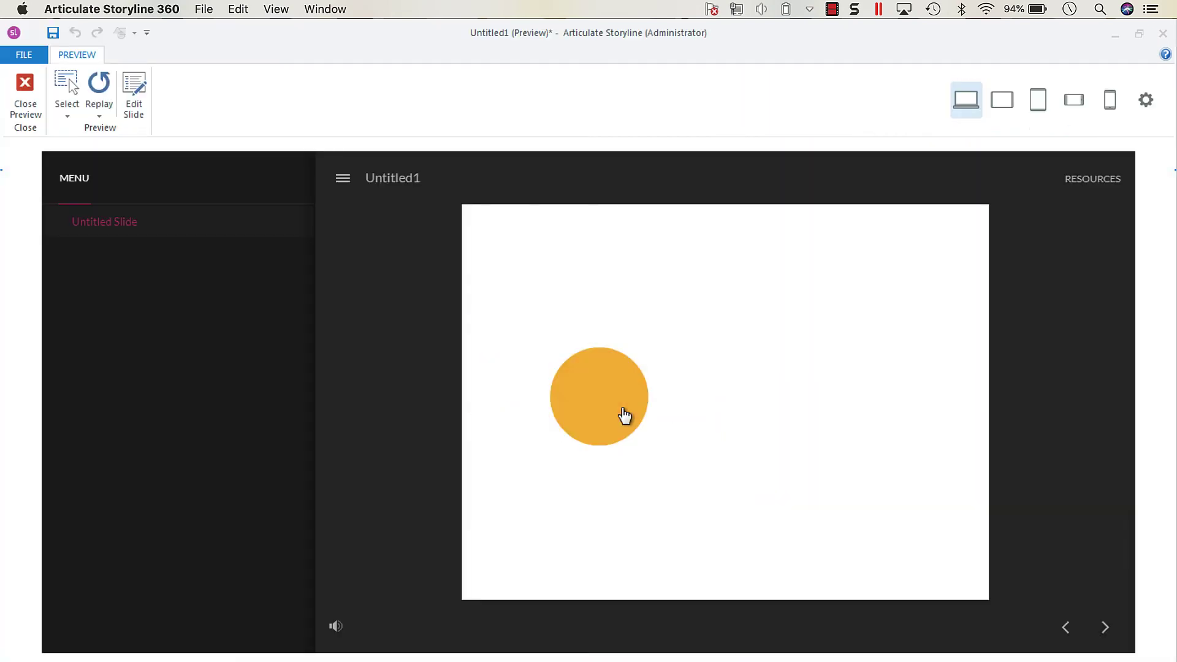
pyautogui.click(623, 413)
pyautogui.click(20, 100)
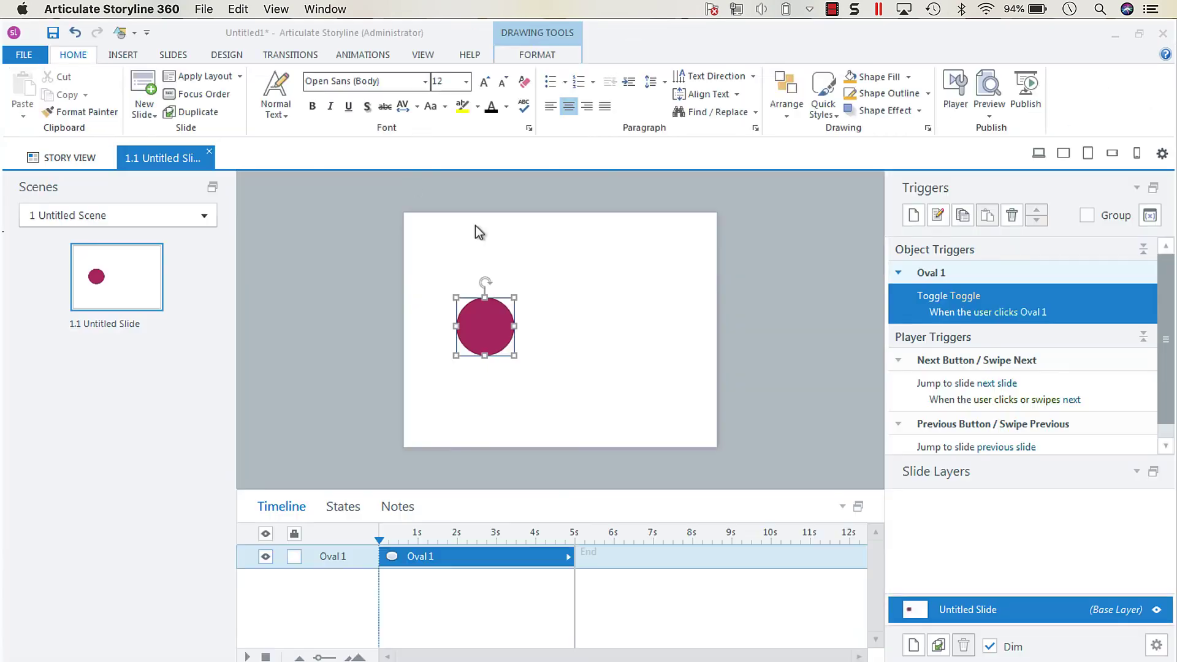
# - Draw a text box right of the oval and insert the %Toggle% variable reference
pyautogui.click(122, 55)
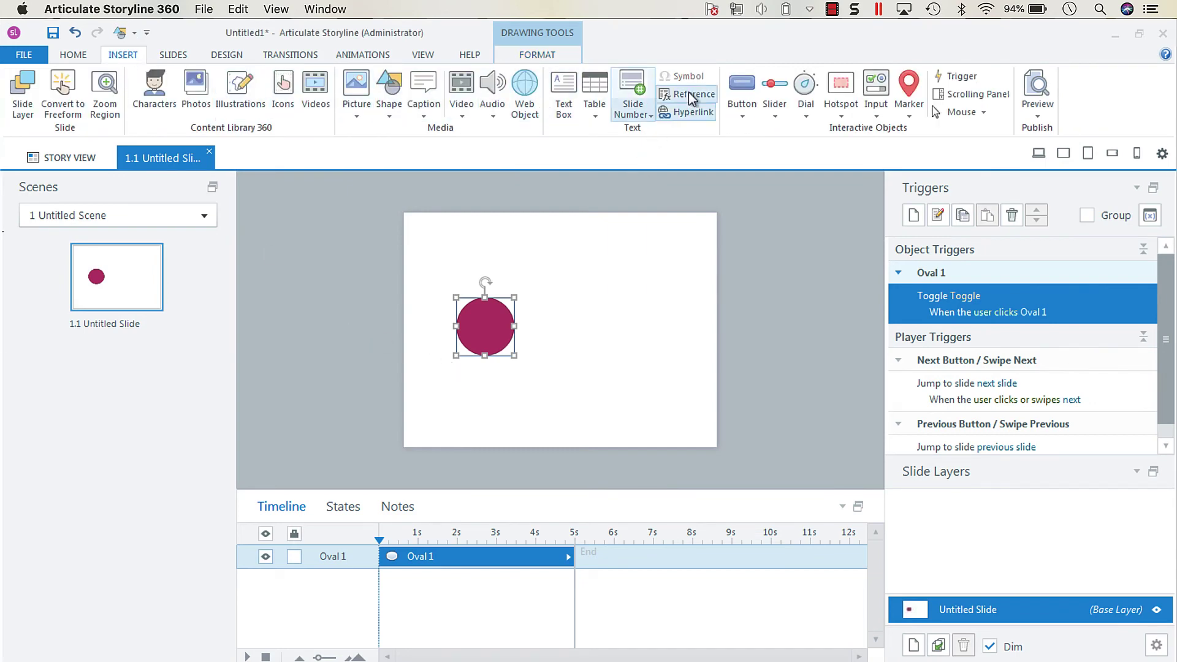
pyautogui.click(563, 95)
pyautogui.moveTo(548, 292); pyautogui.dragTo(712, 362)
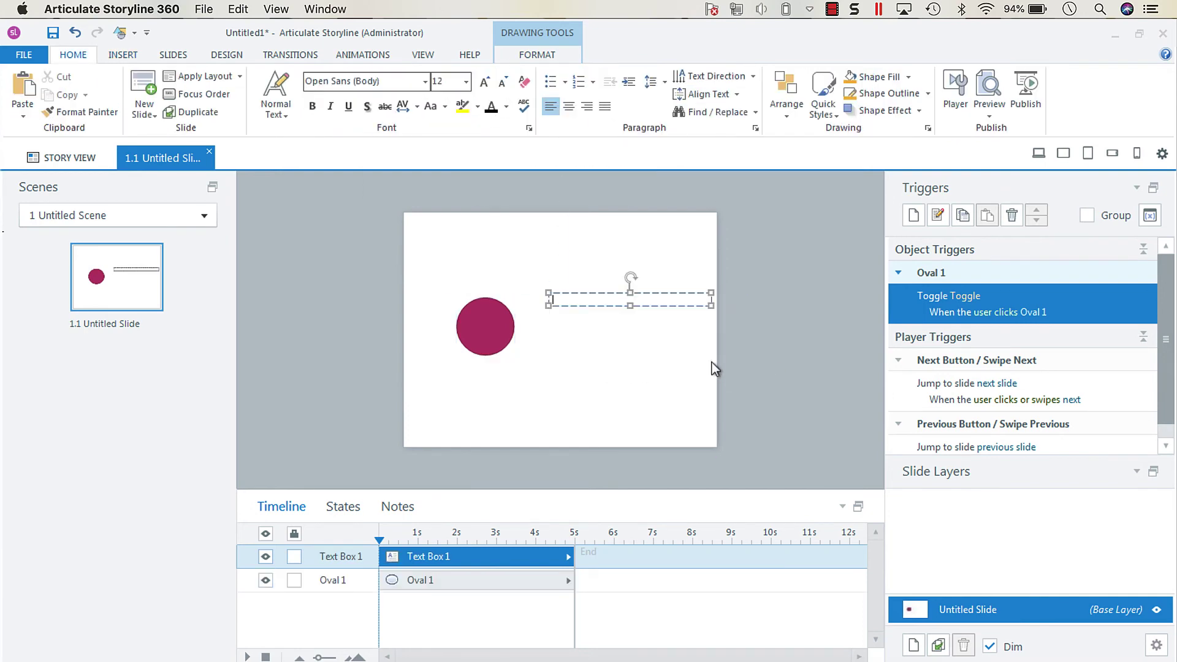
pyautogui.click(133, 54)
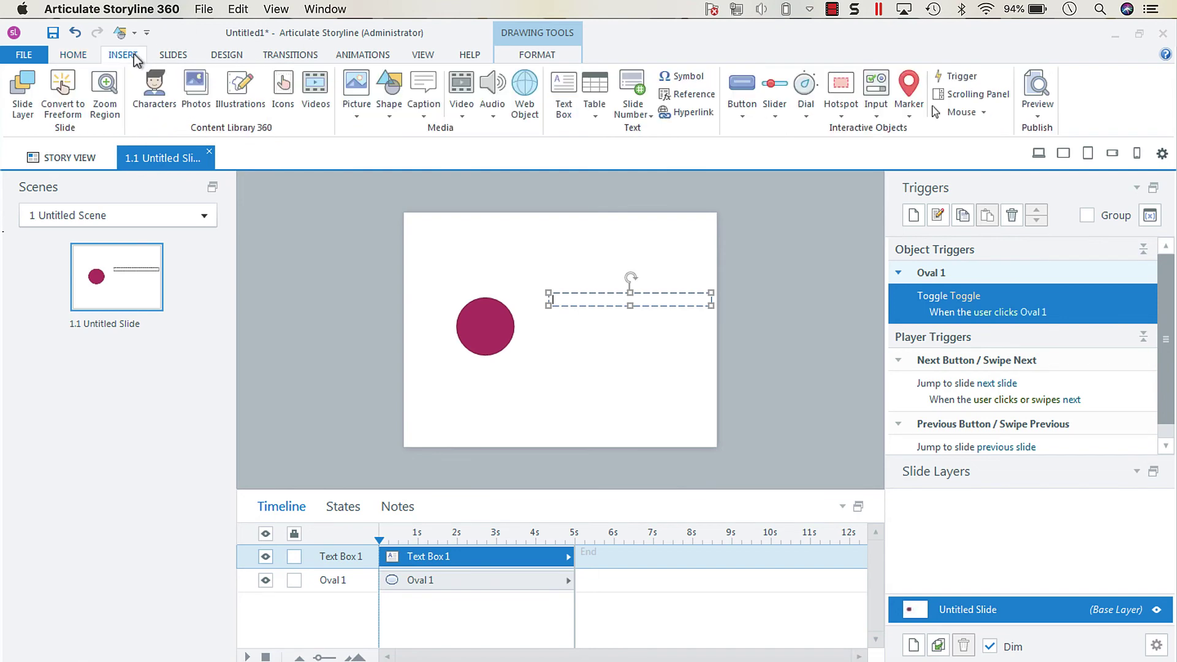
pyautogui.click(690, 100)
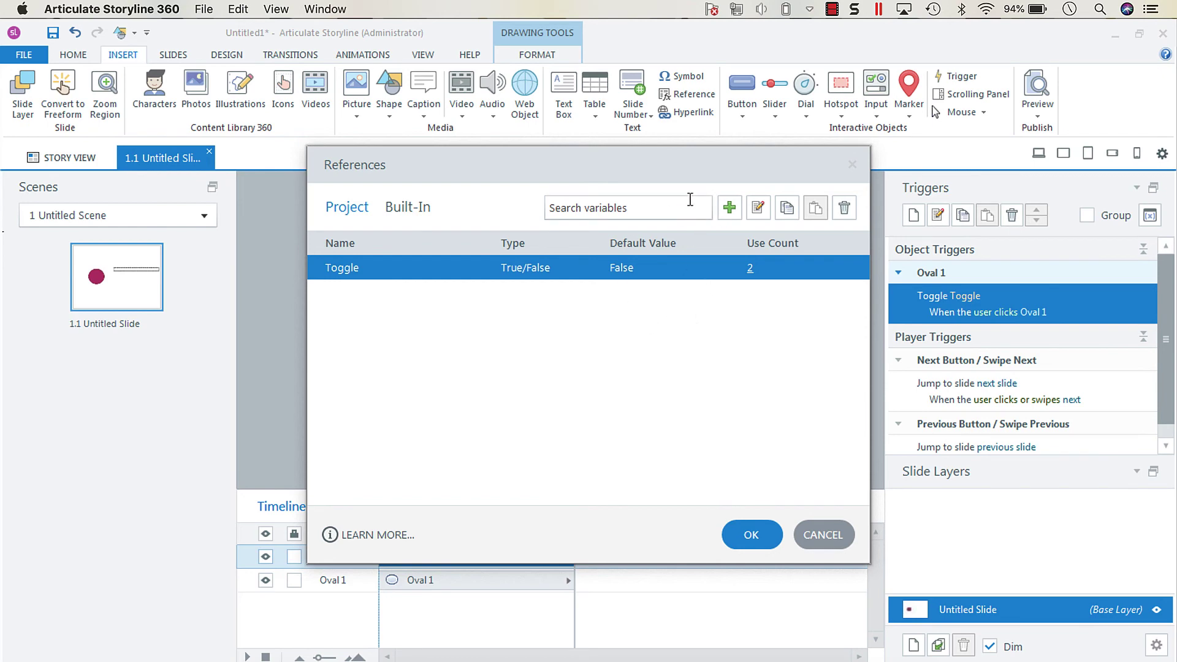
pyautogui.doubleClick(517, 268)
# - Enlarge the %Toggle% text to 44 pt and move the box down beside the oval
pyautogui.moveTo(612, 300); pyautogui.dragTo(513, 301)
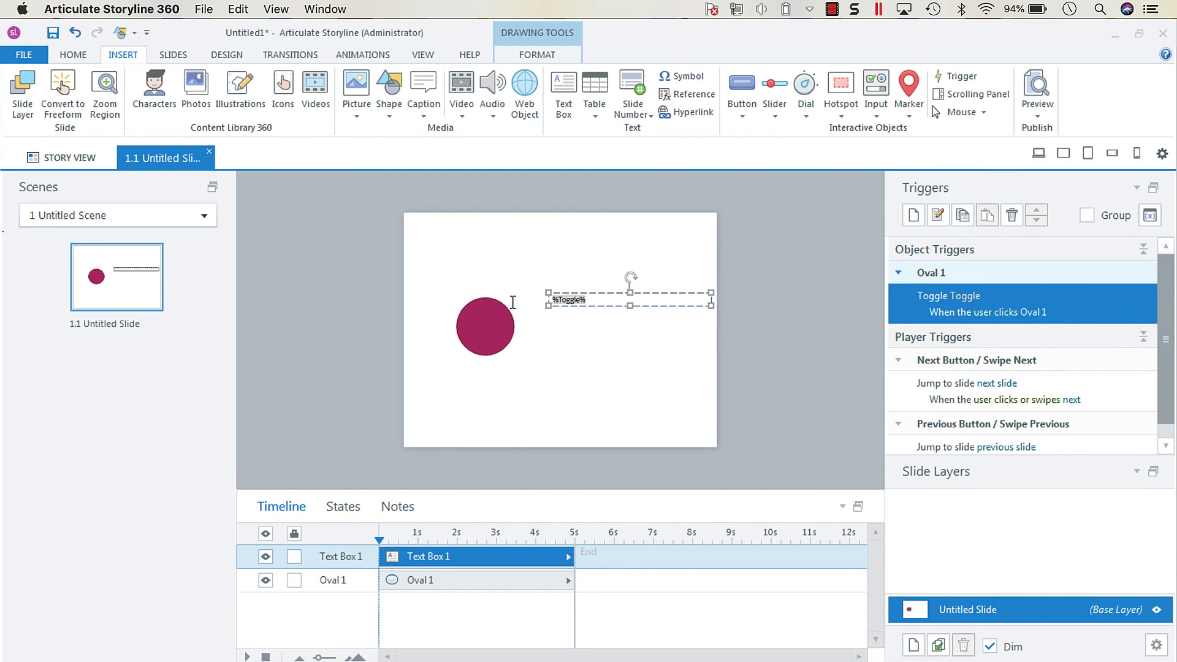
pyautogui.click(69, 55)
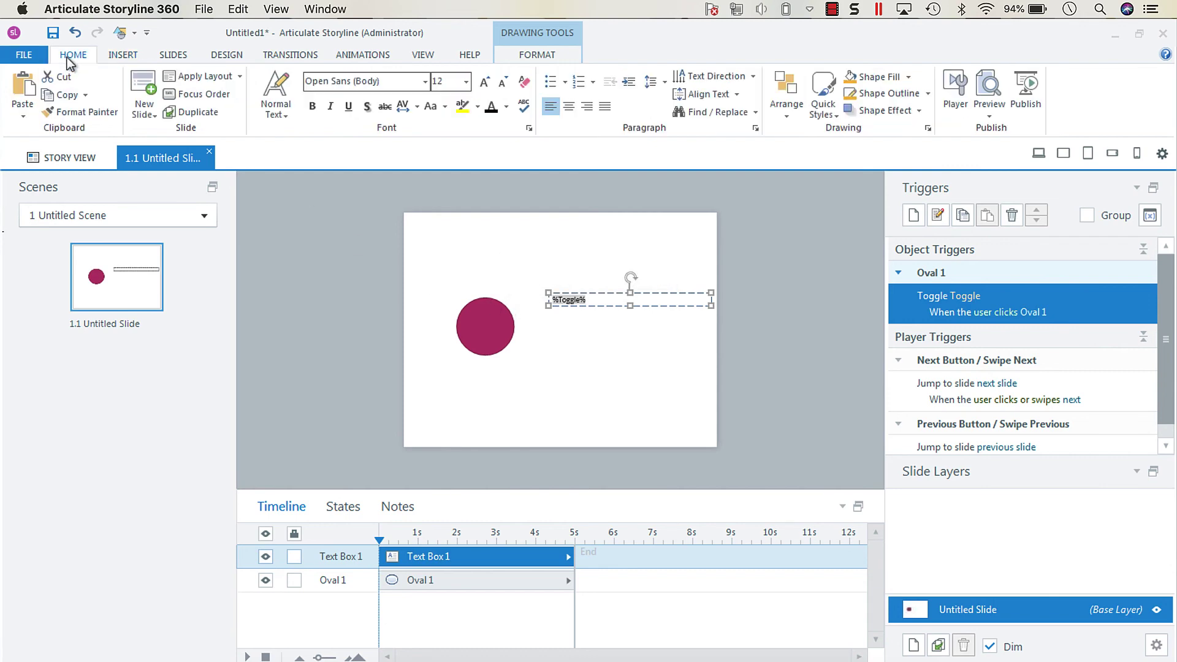
pyautogui.click(484, 86)
pyautogui.click(484, 86)
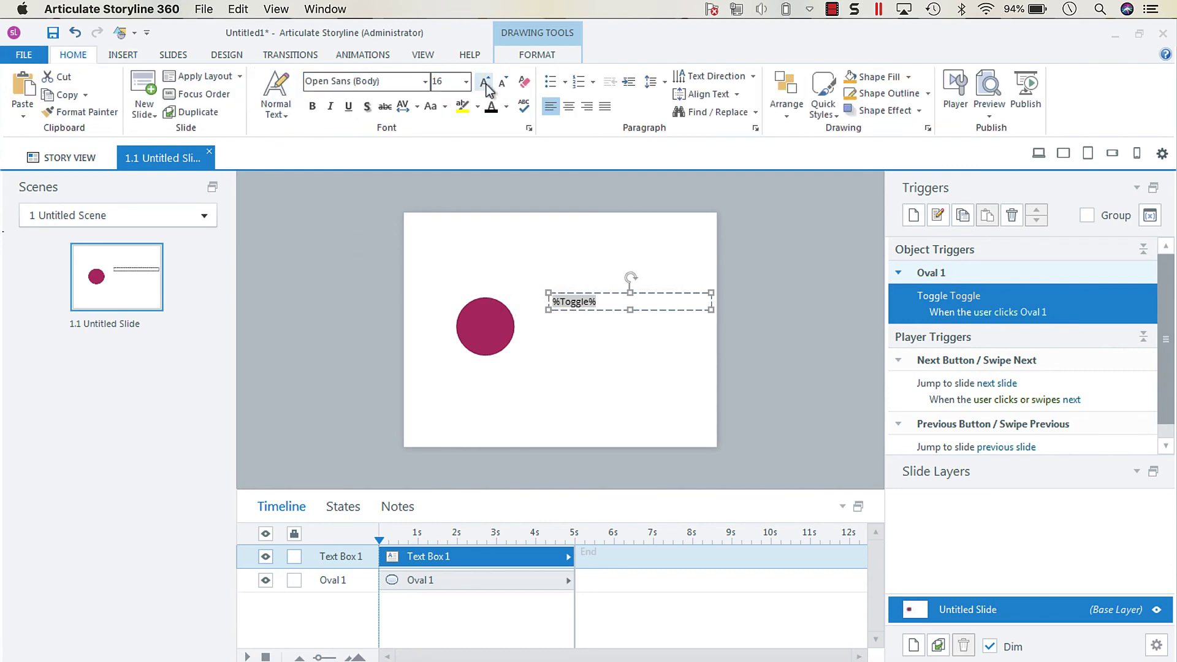
pyautogui.click(486, 87)
pyautogui.click(485, 87)
pyautogui.click(486, 87)
pyautogui.click(487, 88)
pyautogui.click(487, 88)
pyautogui.click(486, 88)
pyautogui.click(485, 87)
pyautogui.click(485, 87)
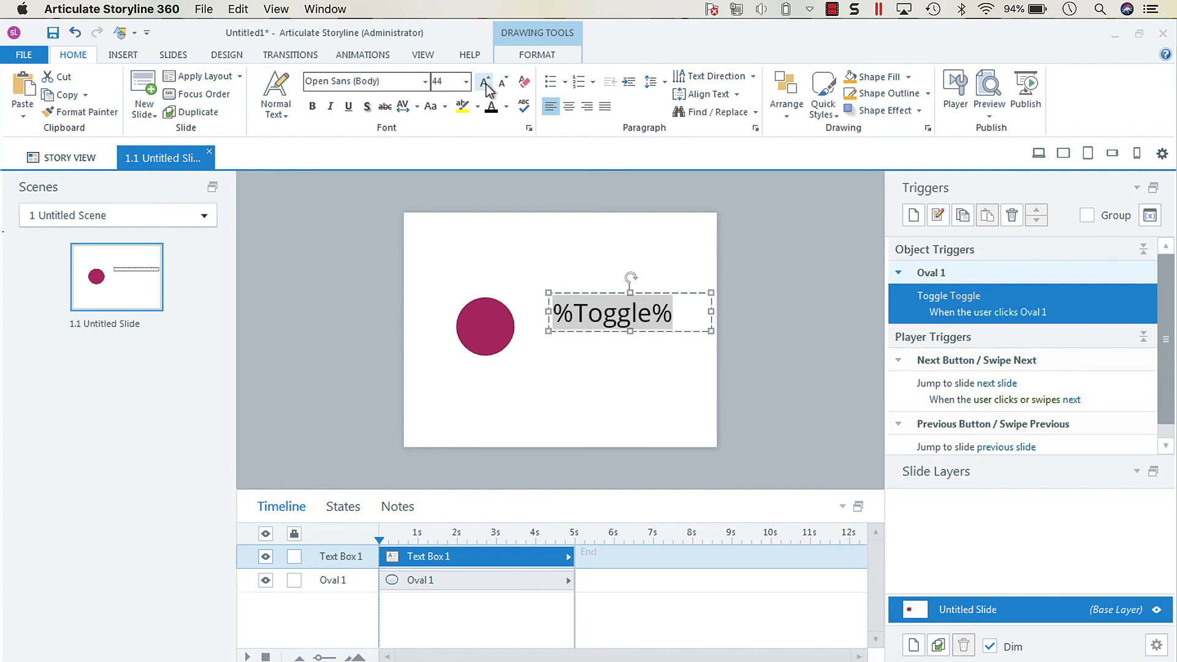
pyautogui.moveTo(603, 298); pyautogui.dragTo(594, 311)
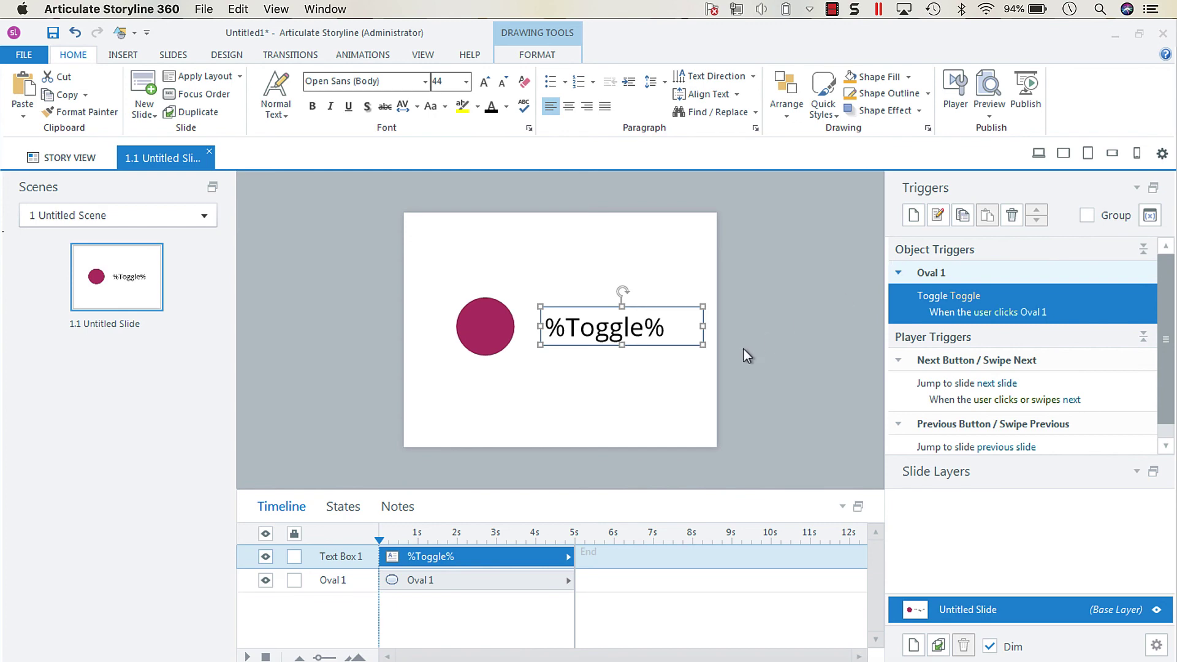
# - Preview this slide and click the oval three times, switching the value true, false, true
pyautogui.click(989, 110)
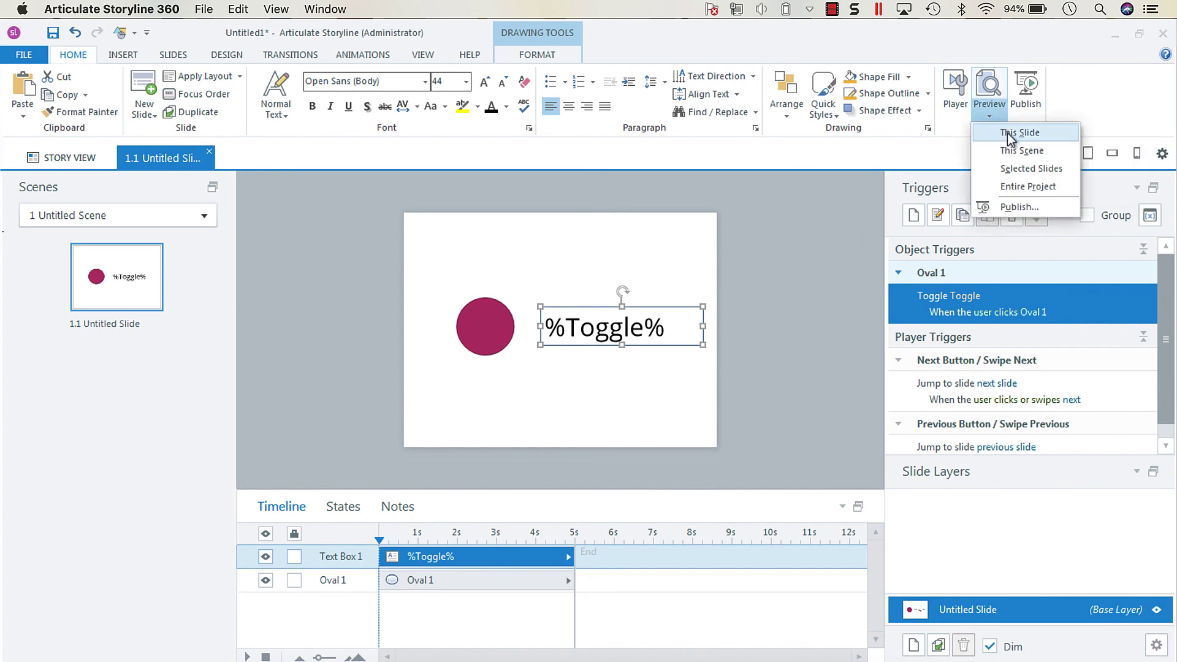
pyautogui.click(1020, 133)
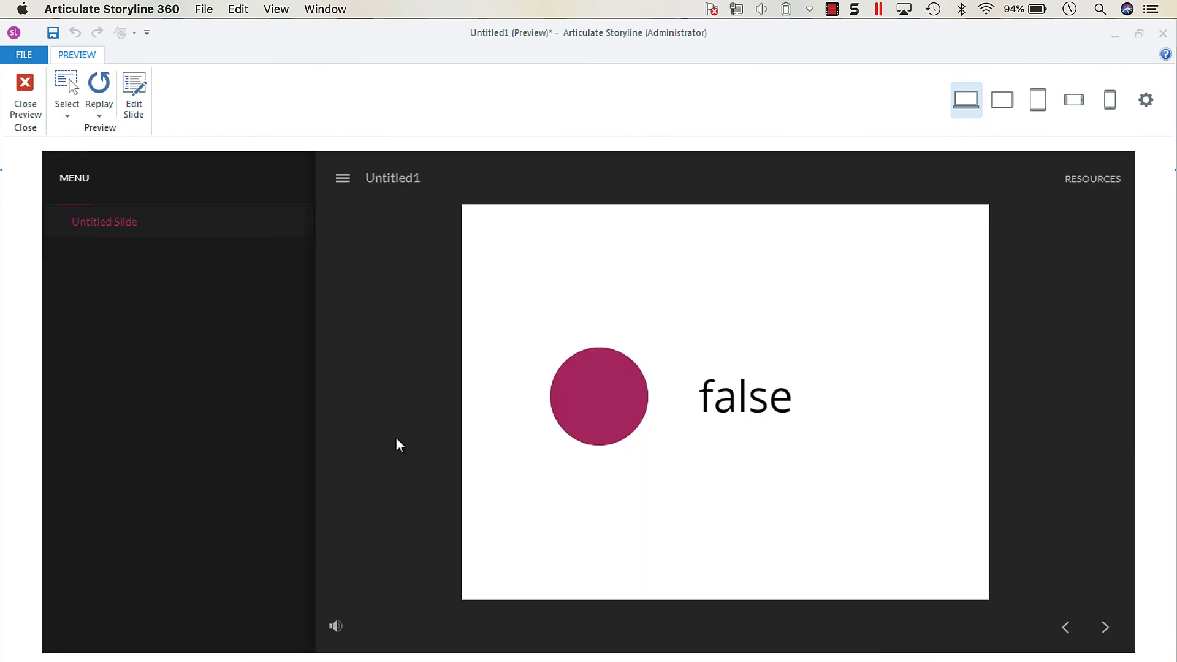
pyautogui.click(602, 400)
pyautogui.click(602, 399)
pyautogui.click(602, 400)
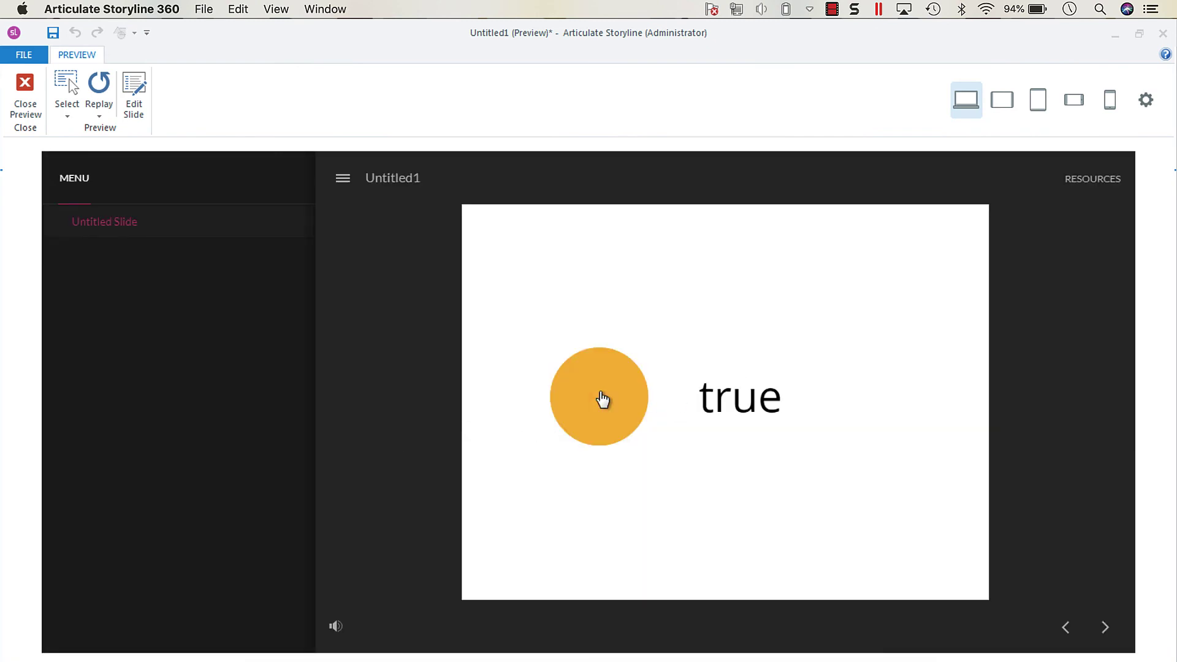